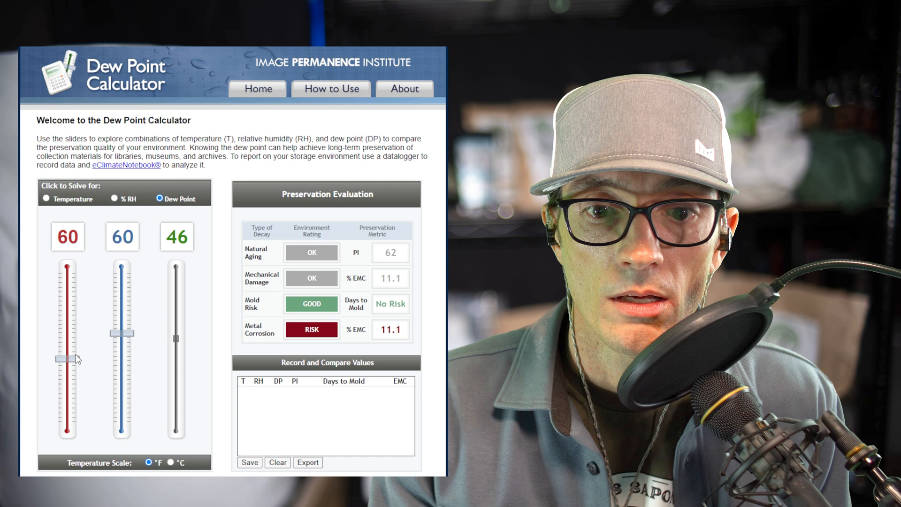
- Adjust the temperature down to about 48°F and raise relative humidity to 81%
{"action": "left_click_drag", "start_coordinate": [77, 359], "coordinate": [75, 375]}
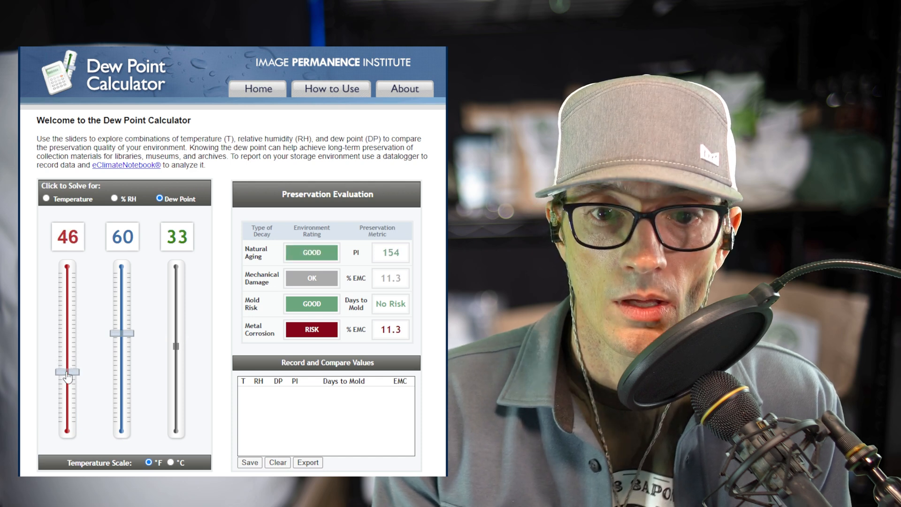
{"action": "left_click_drag", "start_coordinate": [69, 374], "coordinate": [69, 360]}
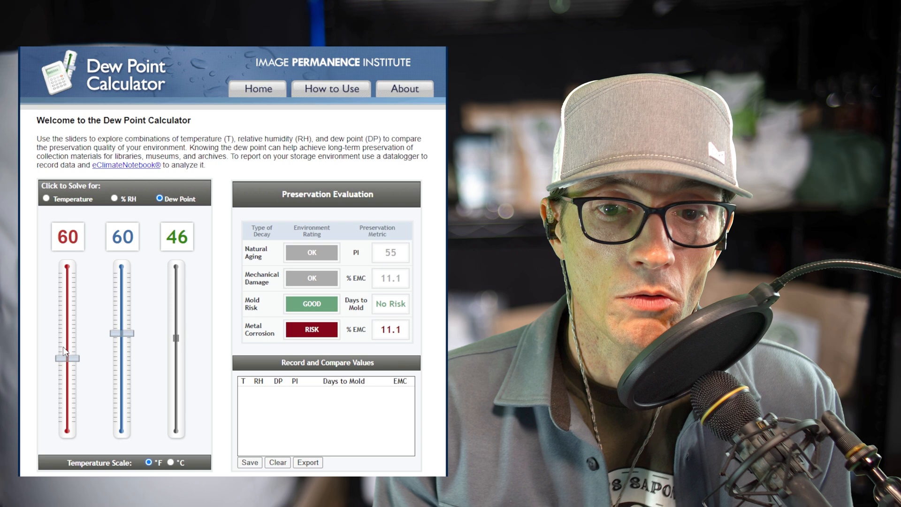
{"action": "left_click_drag", "start_coordinate": [67, 357], "coordinate": [70, 370]}
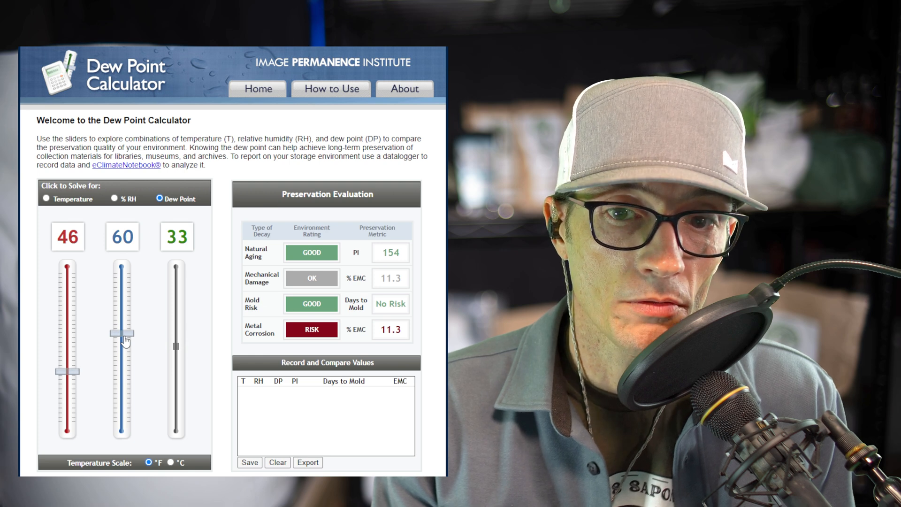
{"action": "left_click_drag", "start_coordinate": [124, 334], "coordinate": [114, 276]}
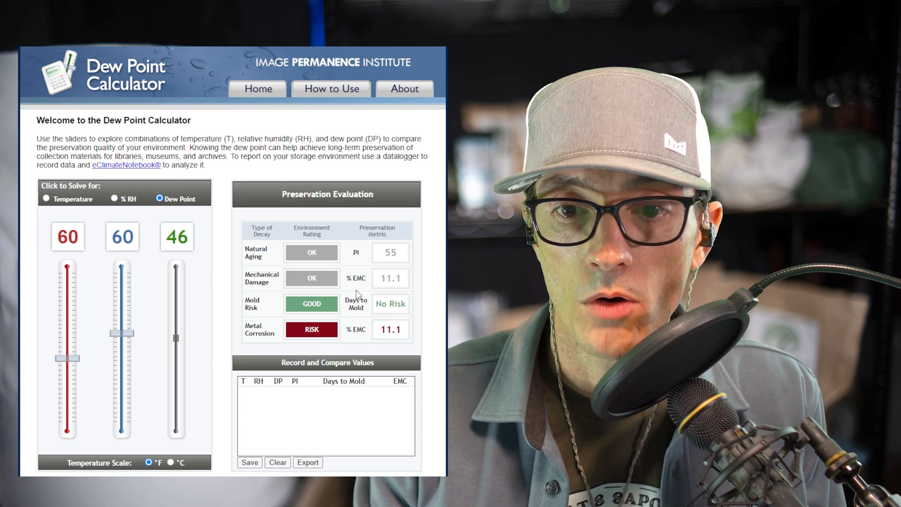
- Highlight the Mold Risk label for emphasis, then clear the highlight
{"action": "double_click", "coordinate": [252, 304]}
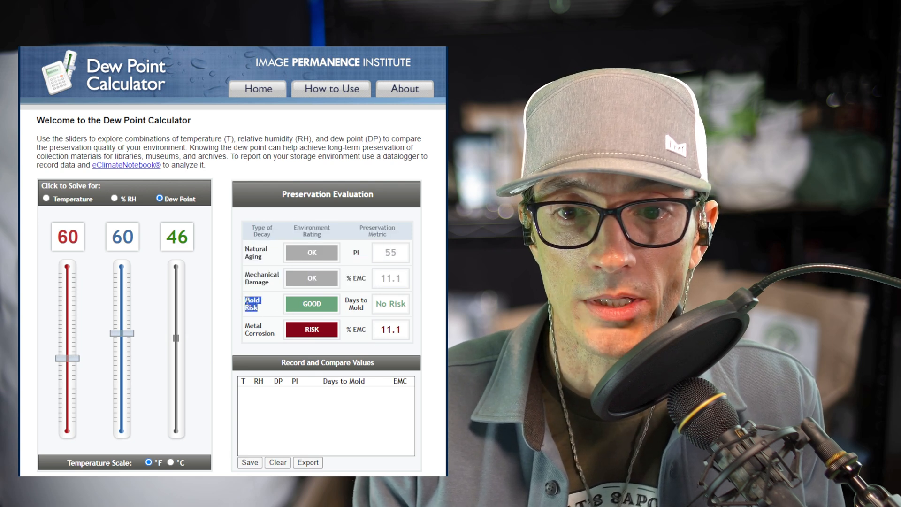
{"action": "left_click", "coordinate": [261, 253]}
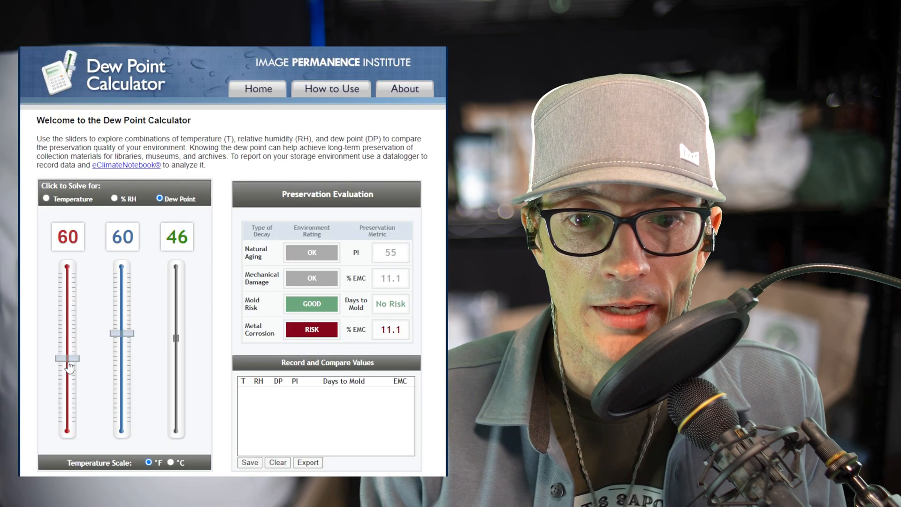
- Raise the temperature to 85°F at 71% RH and clear the days-to-mold highlight
{"action": "mouse_move", "coordinate": [69, 360]}
{"action": "left_mouse_down"}
{"action": "mouse_move", "coordinate": [73, 336]}
{"action": "mouse_move", "coordinate": [123, 321]}
{"action": "left_mouse_up"}
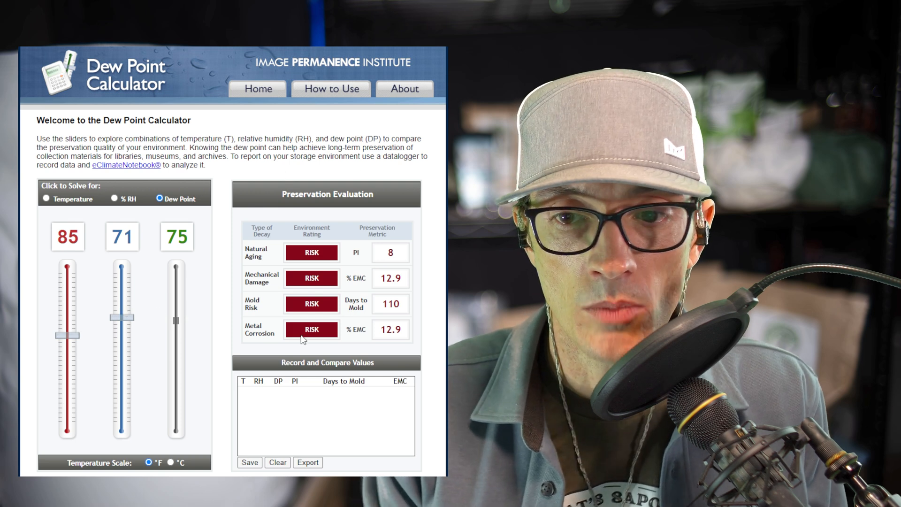
{"action": "left_click", "coordinate": [401, 299]}
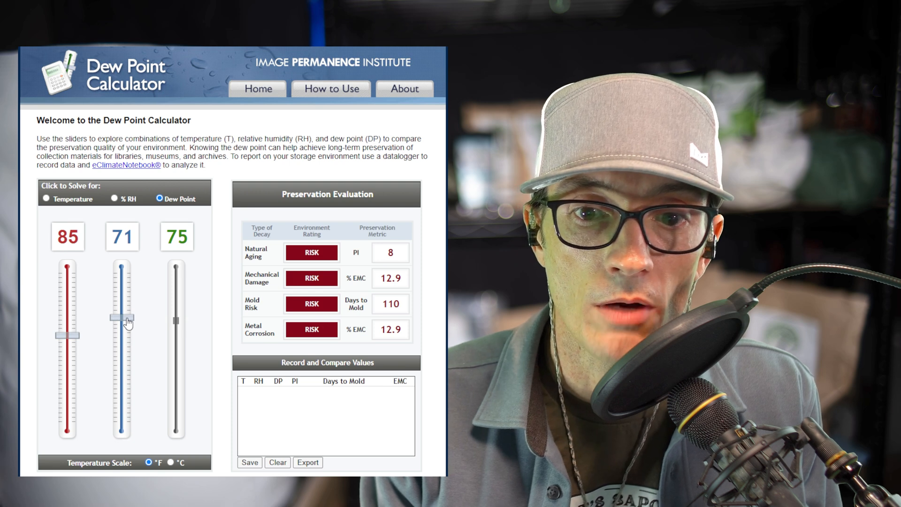
- Lower relative humidity in stages from 71% down to about 51% at 85°F
{"action": "left_click_drag", "start_coordinate": [128, 321], "coordinate": [128, 341]}
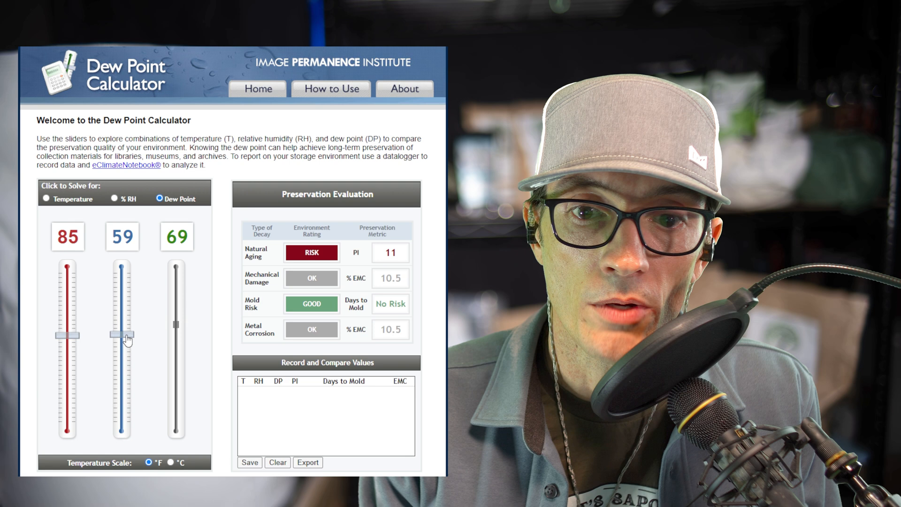
{"action": "left_click_drag", "start_coordinate": [129, 342], "coordinate": [128, 346]}
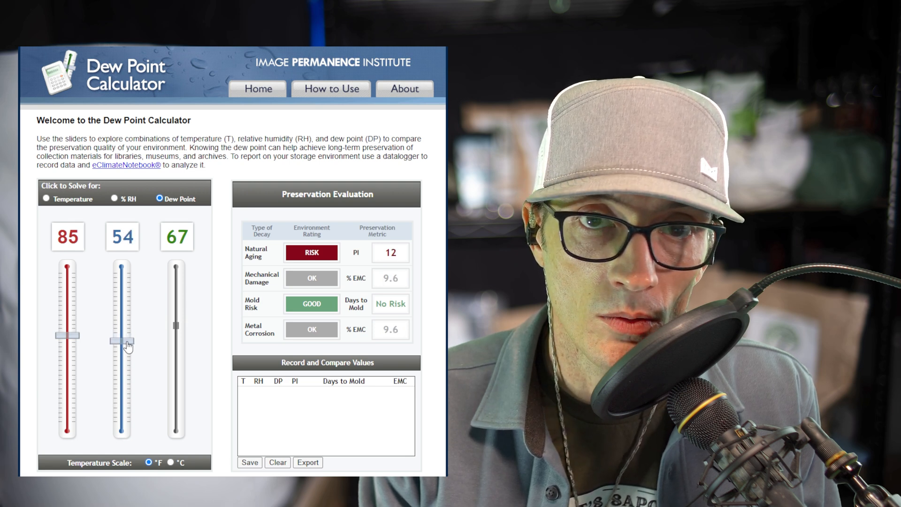
{"action": "left_click_drag", "start_coordinate": [129, 345], "coordinate": [129, 349]}
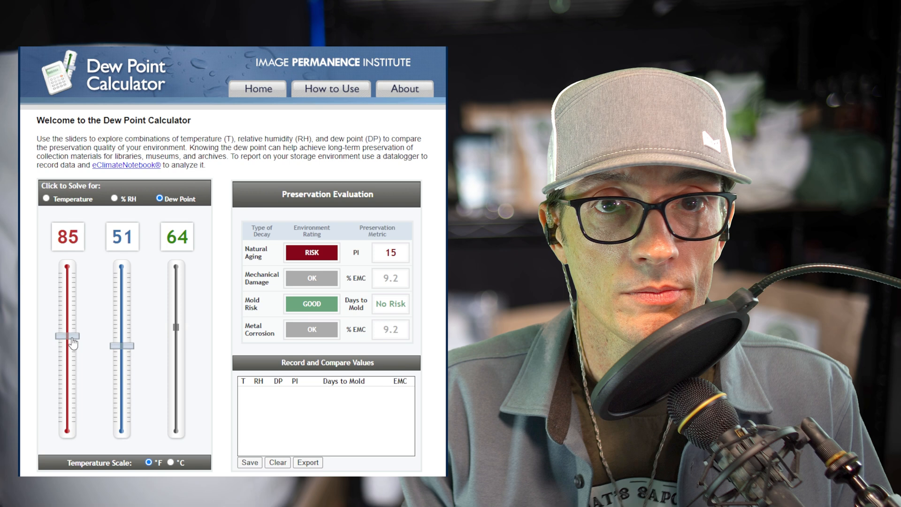
- Set 70°F and 80% RH, briefly highlighting the 80% humidity value
{"action": "left_click_drag", "start_coordinate": [73, 344], "coordinate": [75, 356]}
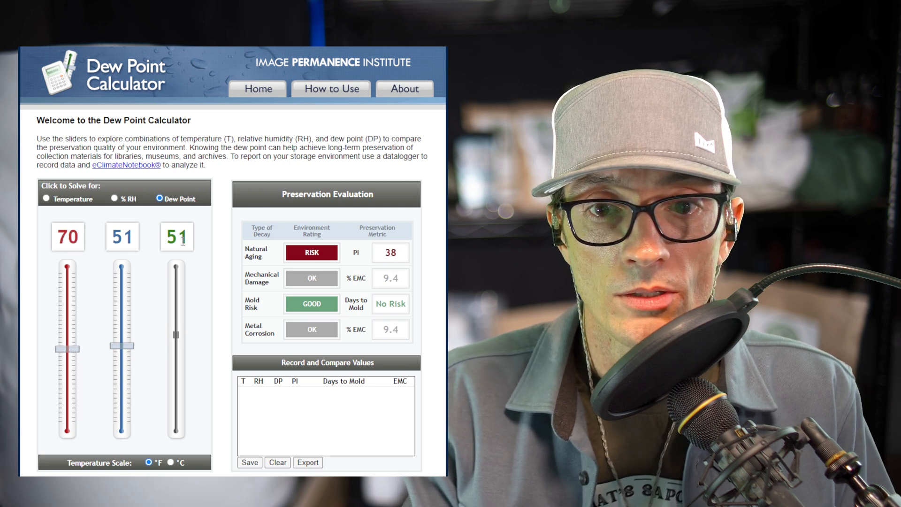
{"action": "left_click_drag", "start_coordinate": [130, 350], "coordinate": [123, 307]}
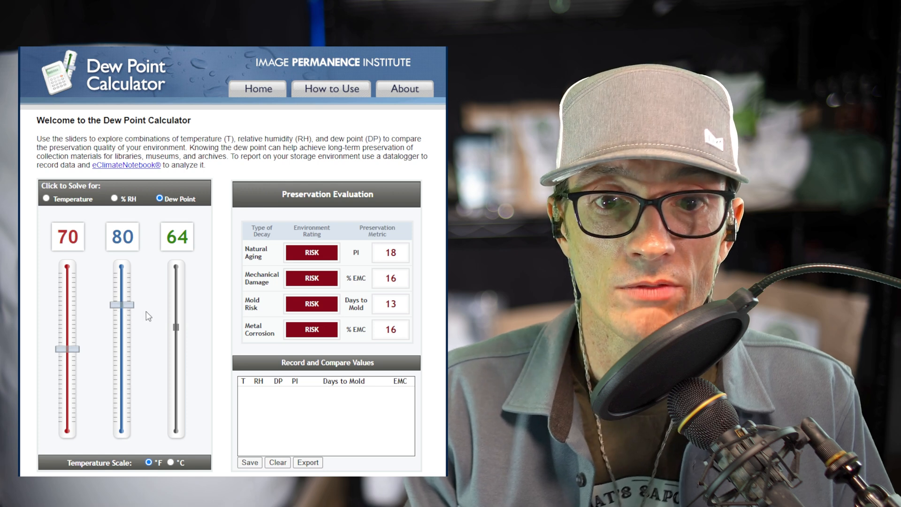
{"action": "double_click", "coordinate": [122, 236]}
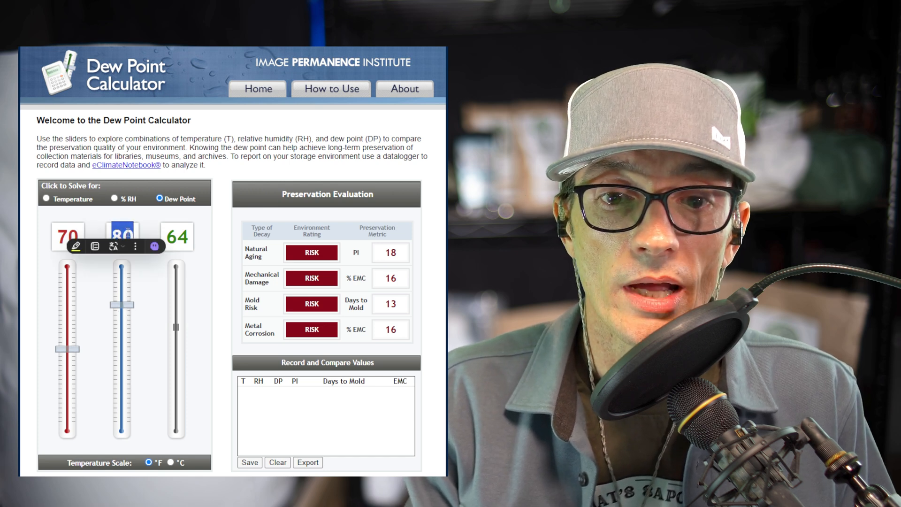
{"action": "left_click", "coordinate": [163, 248]}
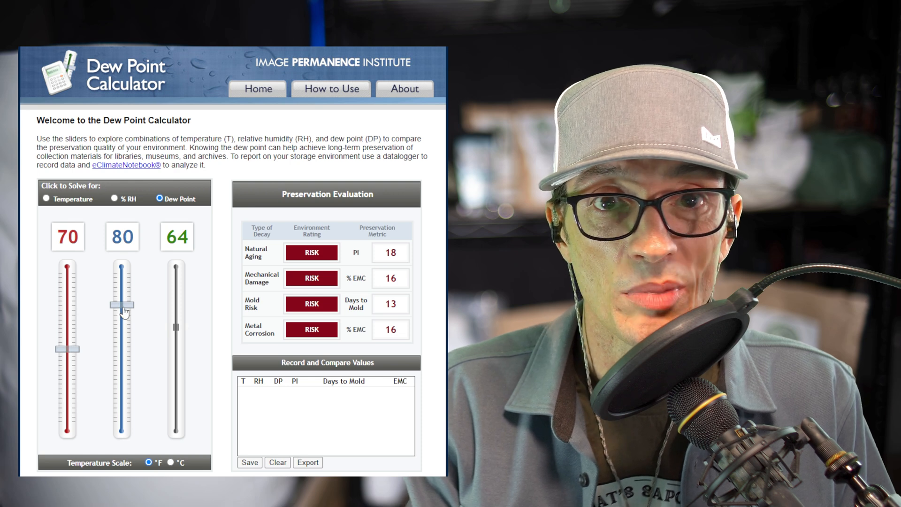
- Lower relative humidity from 80% to 70% at 70°F for a 60 dew point
{"action": "left_click_drag", "start_coordinate": [124, 307], "coordinate": [126, 320]}
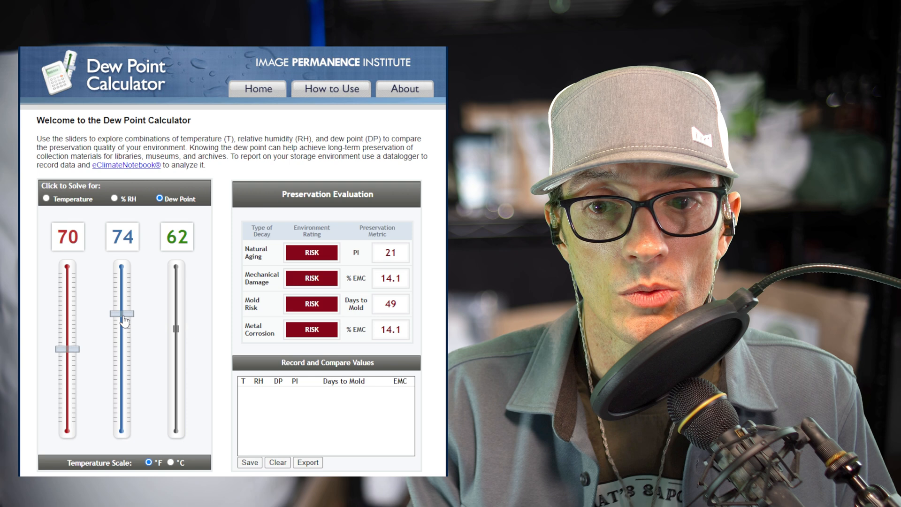
{"action": "left_click_drag", "start_coordinate": [124, 320], "coordinate": [125, 325]}
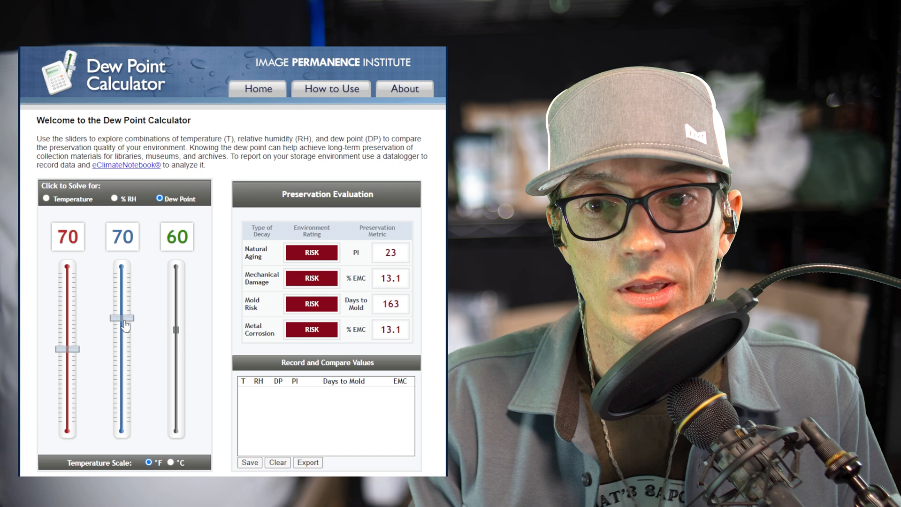
- Highlight the 163 days-to-mold figure, then set 85°F and 44% RH holding dew point 60
{"action": "double_click", "coordinate": [390, 304]}
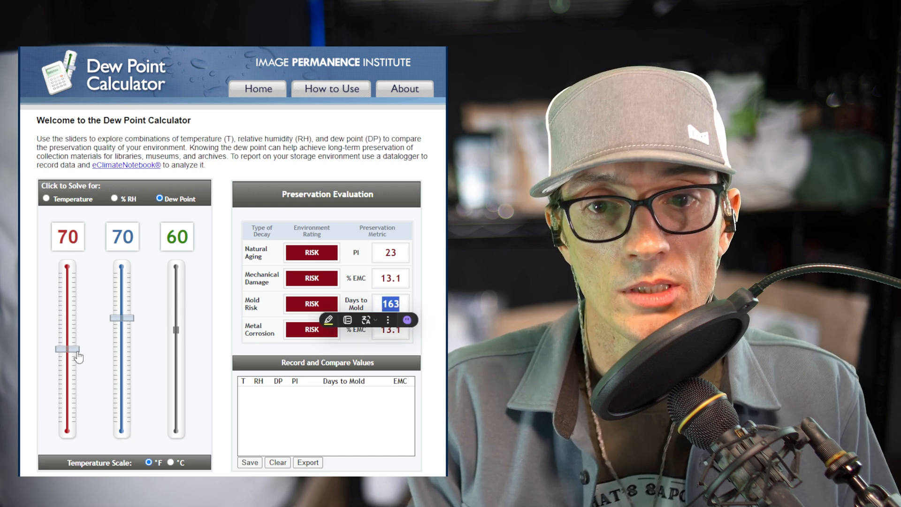
{"action": "left_click_drag", "start_coordinate": [68, 349], "coordinate": [71, 339]}
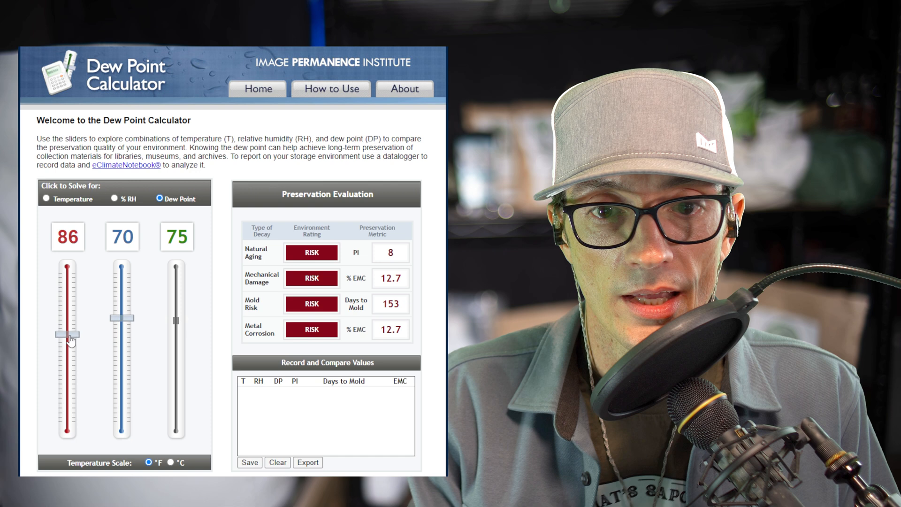
{"action": "left_click_drag", "start_coordinate": [121, 320], "coordinate": [125, 359]}
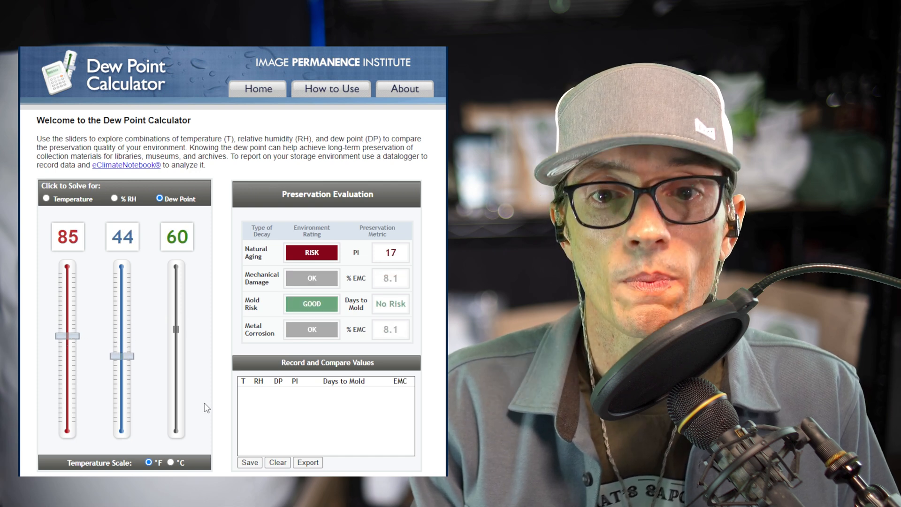